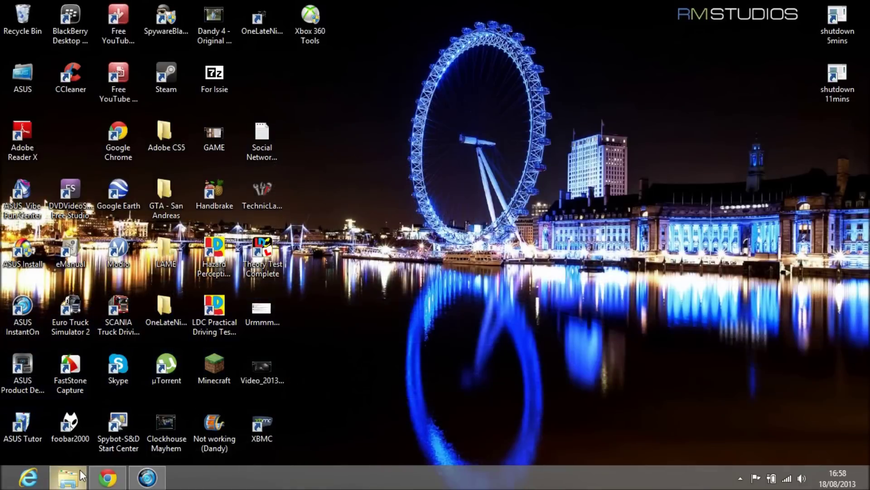
Open File Explorer from the taskbar to show the Libraries folder
left_click(81, 476)
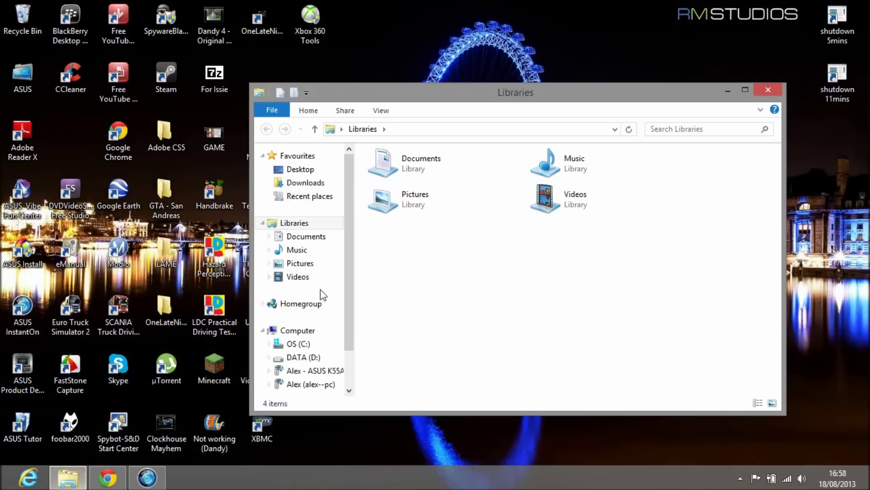
Open Optimise Drives for drive C from its Properties Tools page
left_click(308, 334)
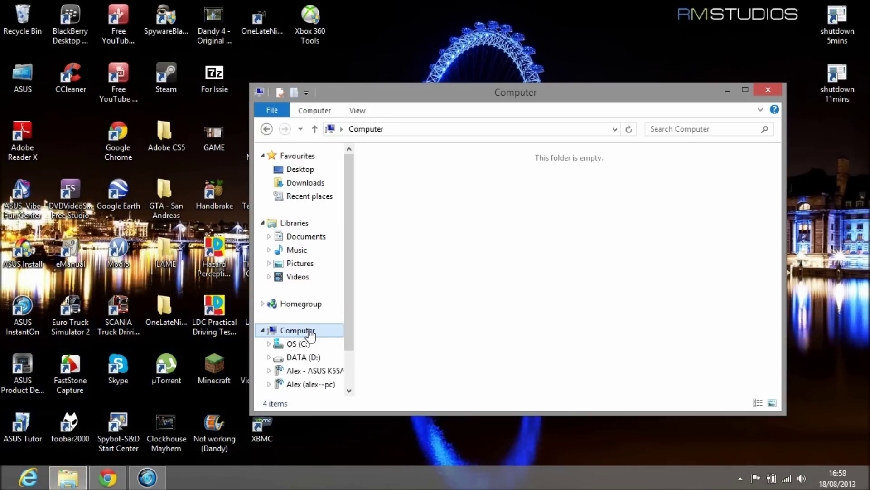
right_click(431, 193)
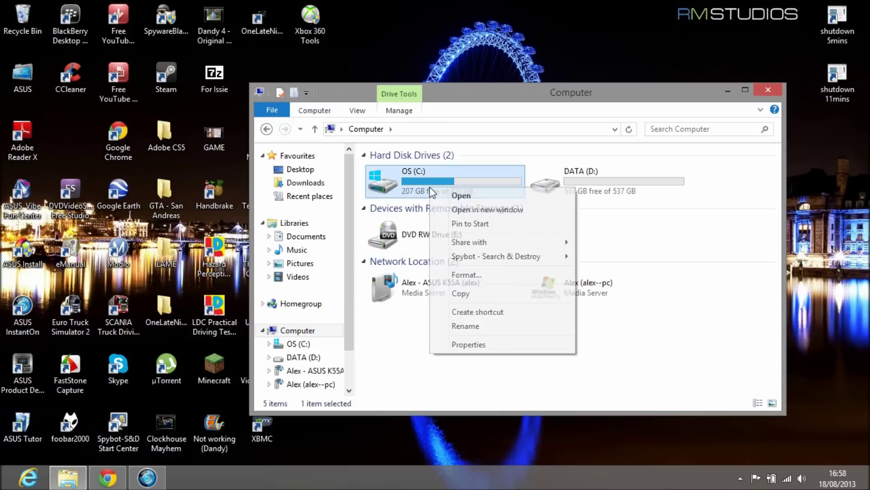
left_click(463, 345)
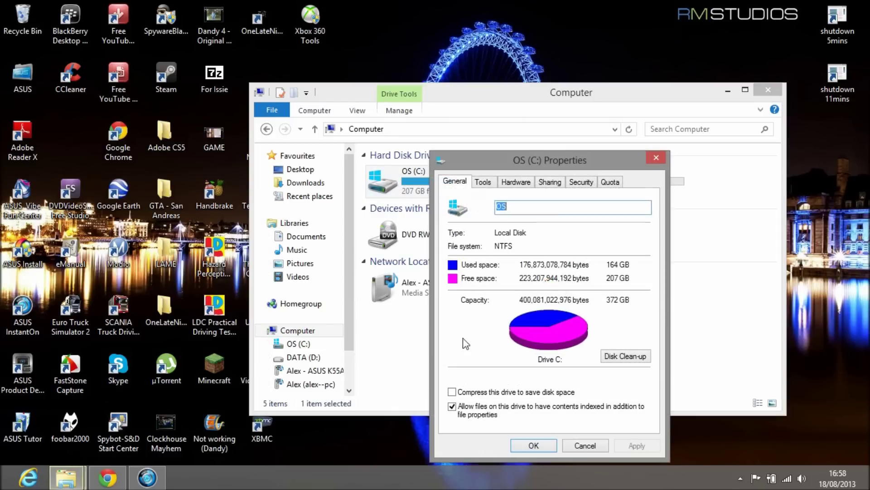
left_click(481, 182)
left_click(603, 302)
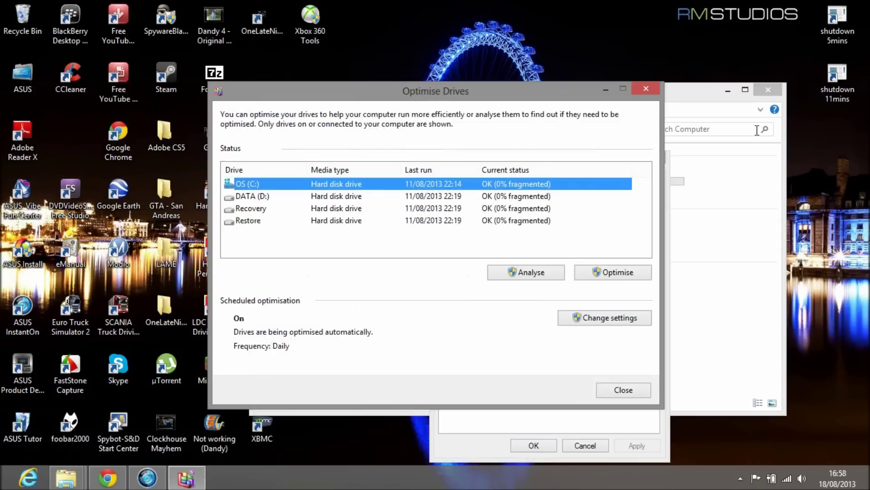
Close the Computer and Properties windows, then close Optimise Drives showing all drives 0% fragmented
left_click(766, 88)
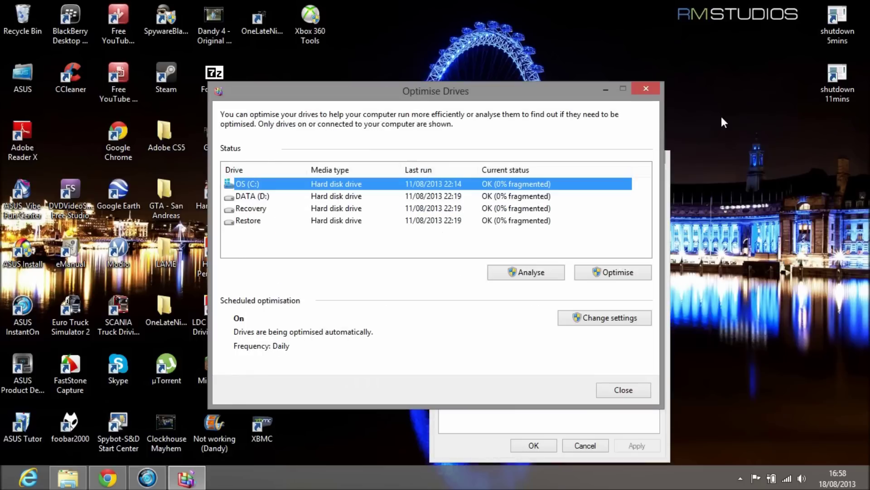
left_click(669, 153)
left_click(660, 154)
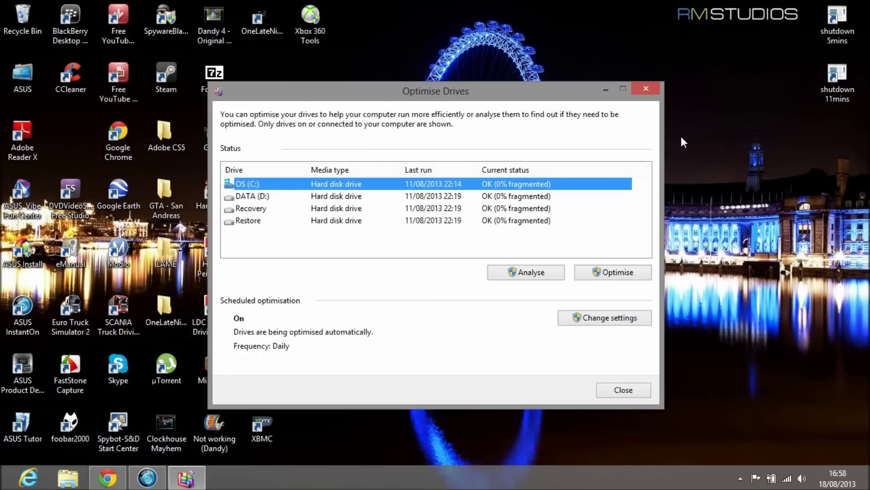
left_click_drag(521, 88, 559, 76)
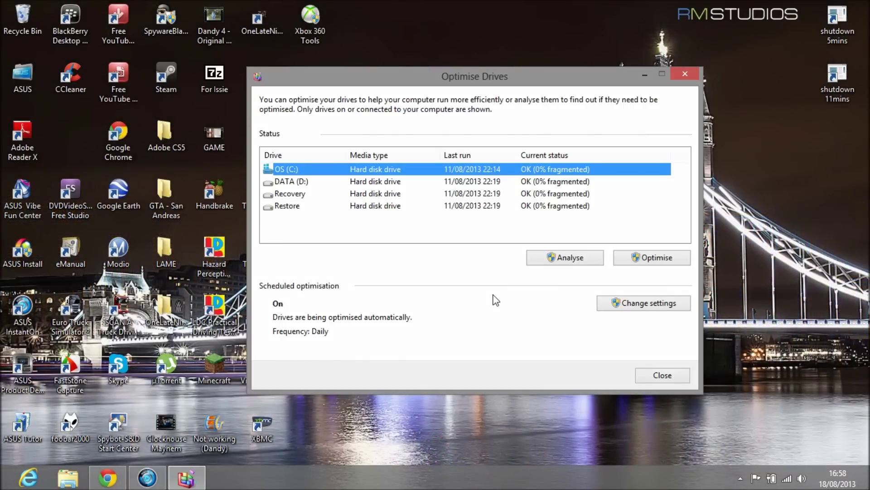
left_click(656, 378)
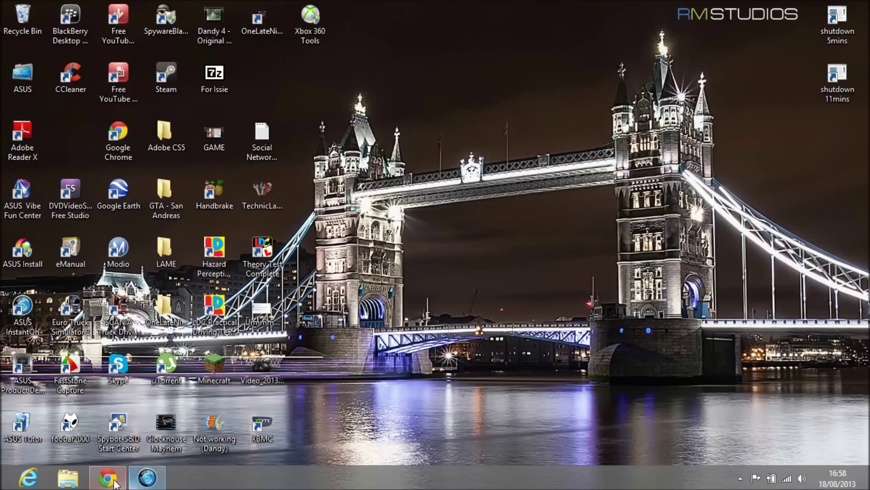
Return to the FileHippo Defraggler page, download dfsetup215.exe and run the installer
left_click(109, 479)
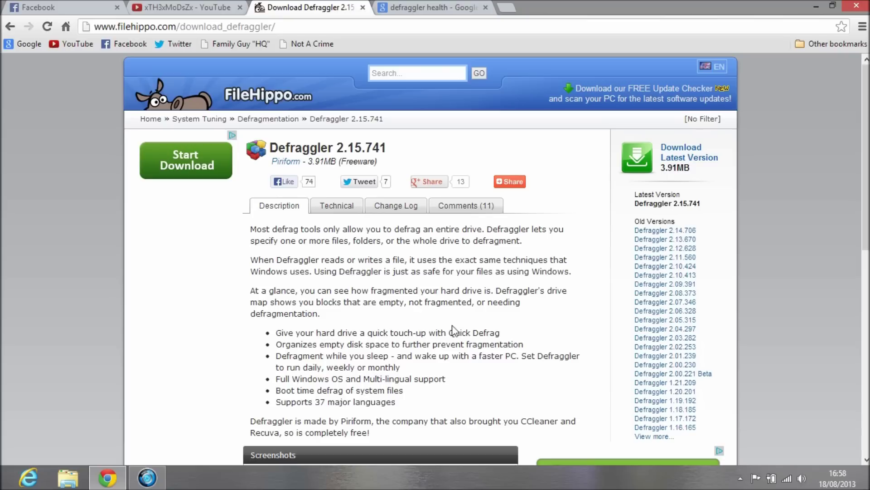
left_click(692, 156)
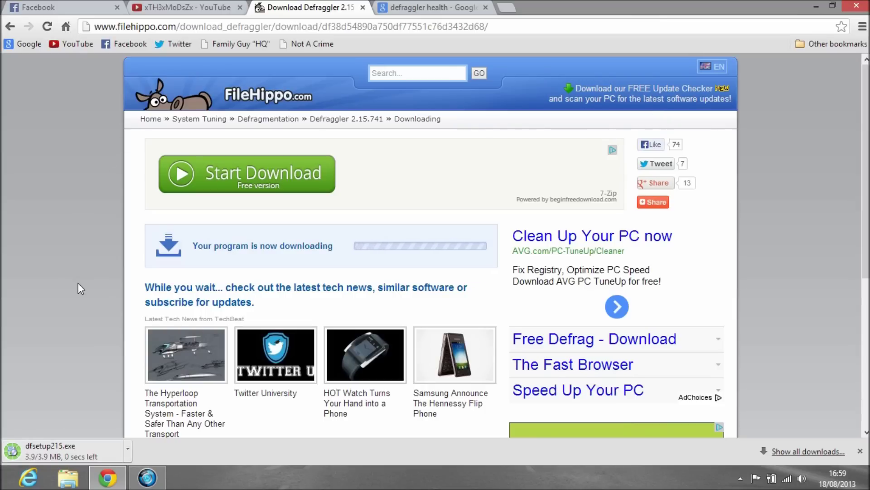
left_click(44, 450)
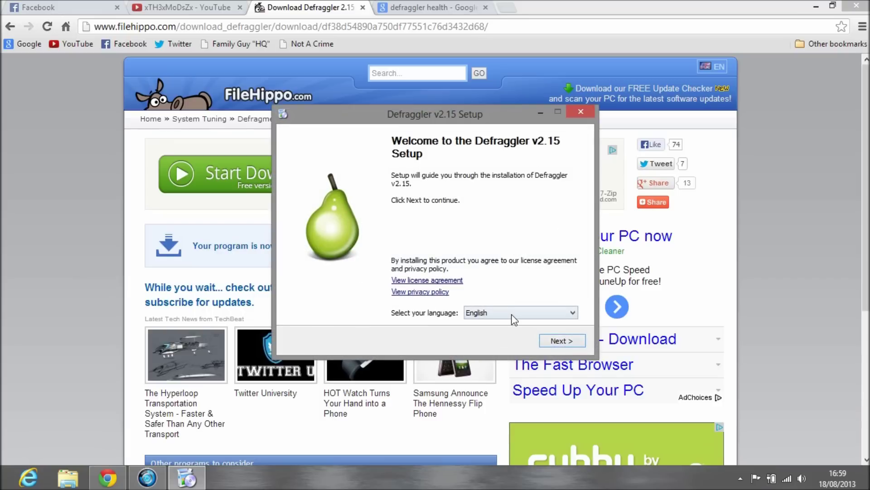
Browse the installer's language list and keep English as the setup language
left_click(513, 319)
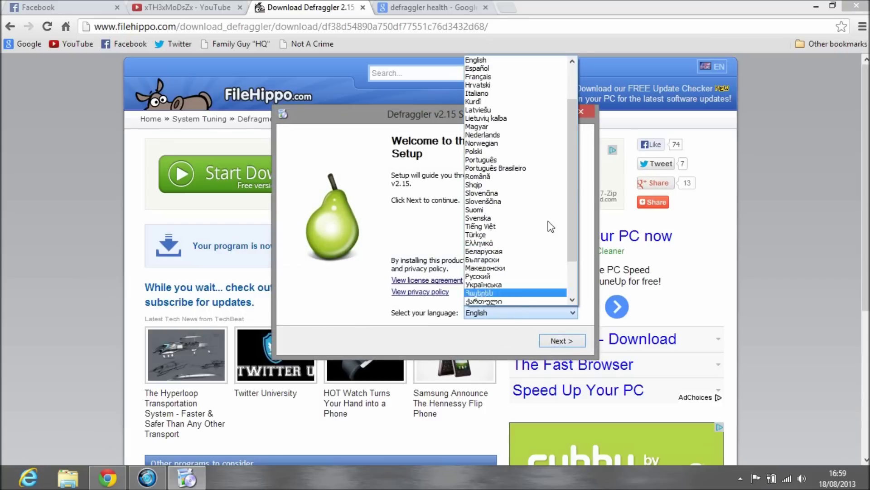
left_click_drag(573, 184, 573, 162)
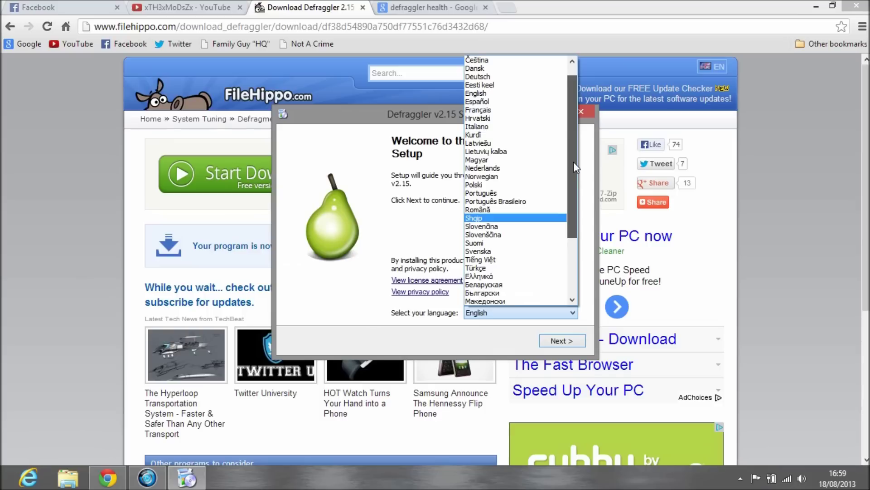
mouse_move(572, 162)
left_mouse_down()
mouse_move(573, 186)
mouse_move(573, 148)
left_mouse_up()
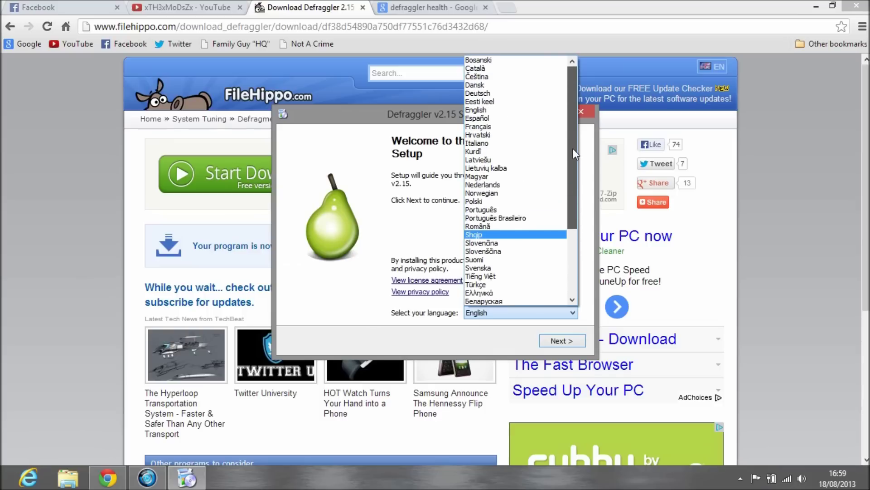
left_click(553, 110)
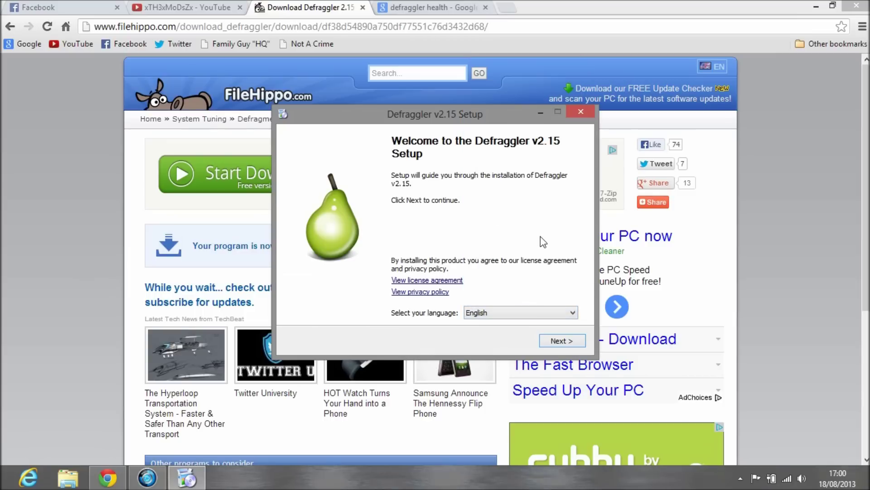
Continue to Install Options and untick Replace Windows Disk Defragmenter
left_click(547, 339)
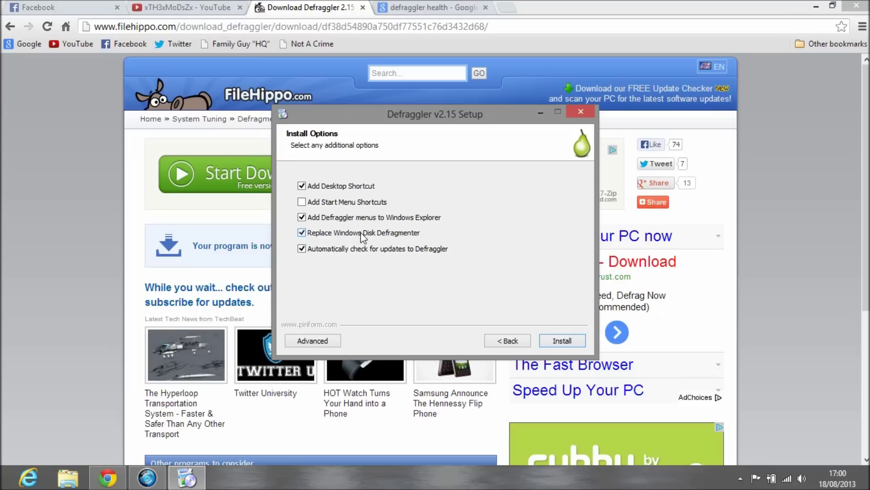
left_click(302, 233)
Install Defraggler v2.15 and finish with Run Defraggler and View Release notes ticked
left_click(560, 344)
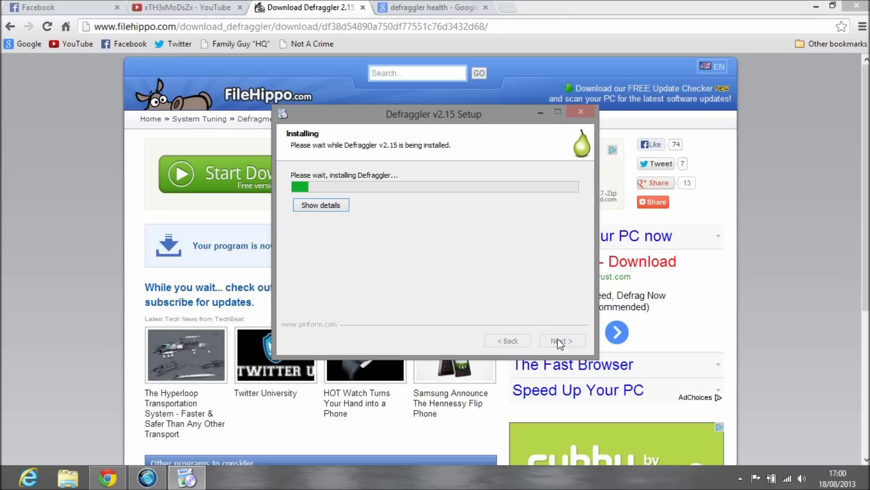
left_click(322, 208)
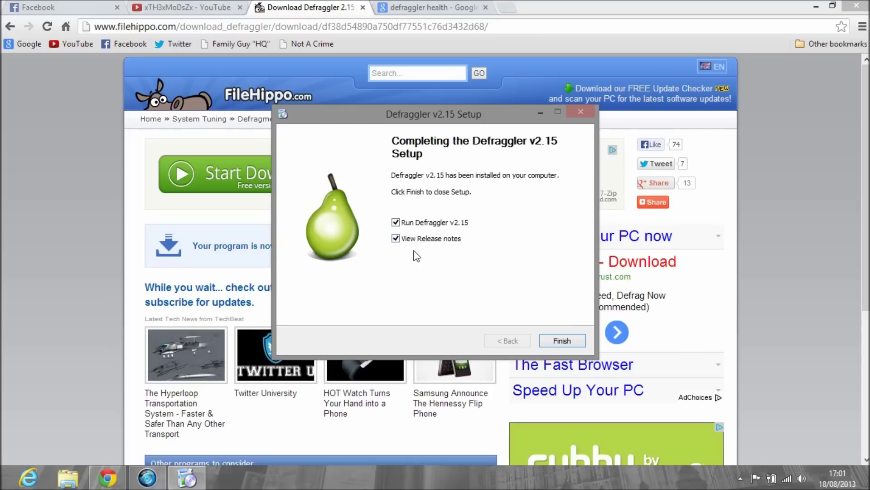
left_click(562, 341)
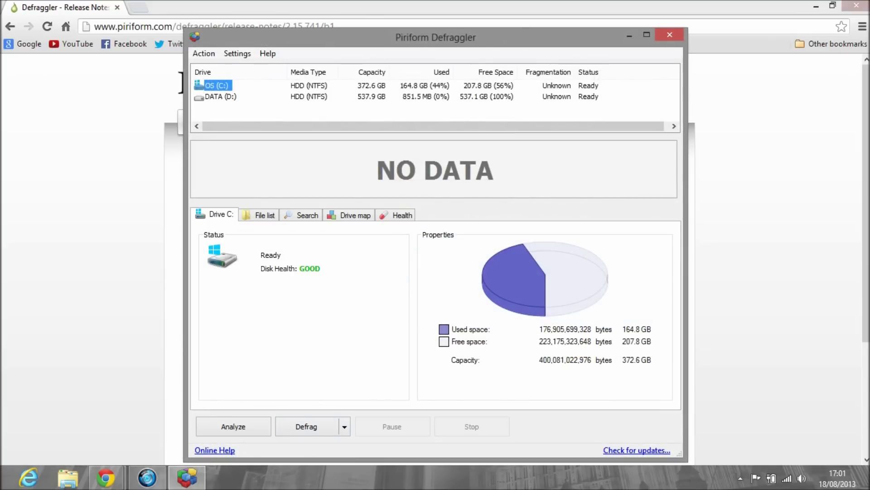
Wait for Defraggler to load drive C's block map with Disk Health GOOD
mouse_move(868, 2)
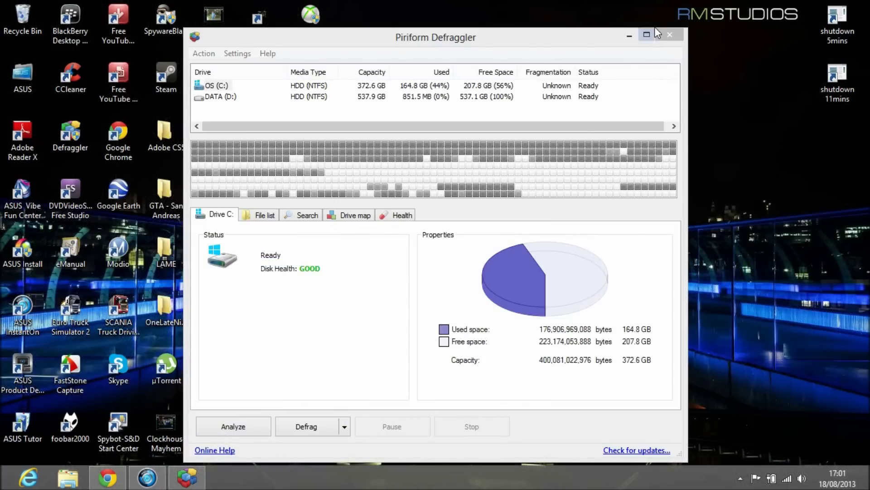
Maximise Defraggler and look through the File list, Search and Drive map tabs
left_click(648, 35)
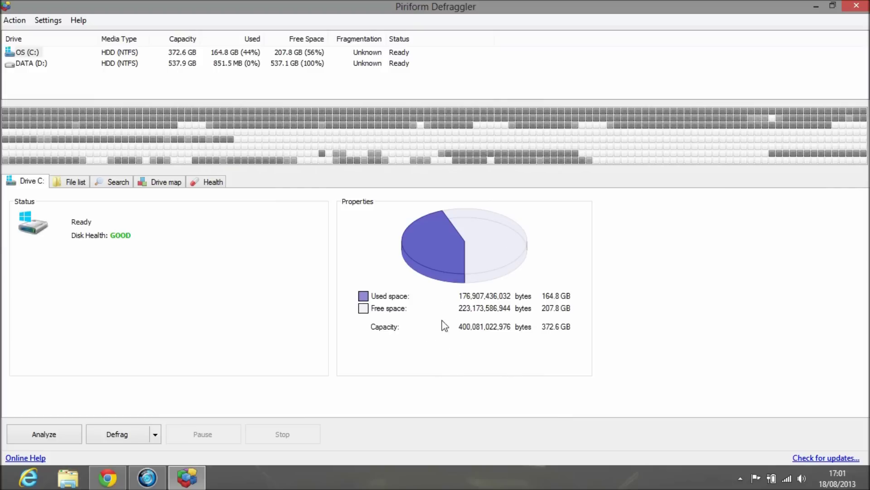
left_click(70, 183)
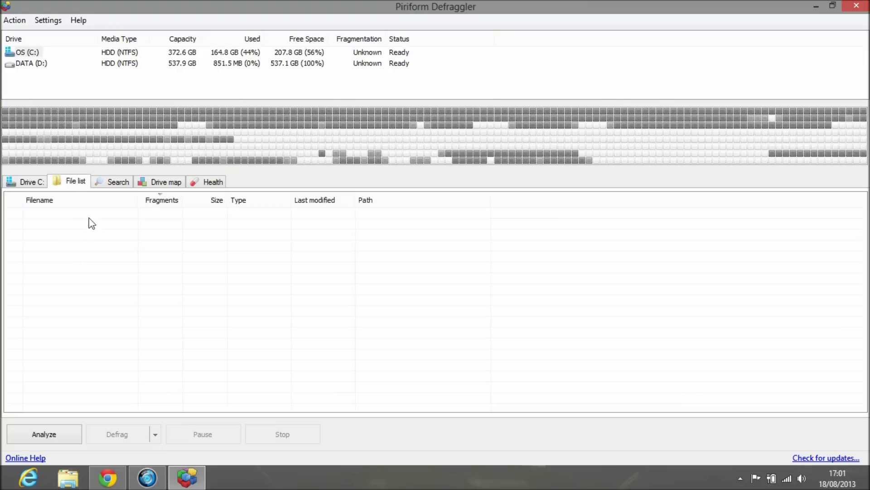
left_click(117, 183)
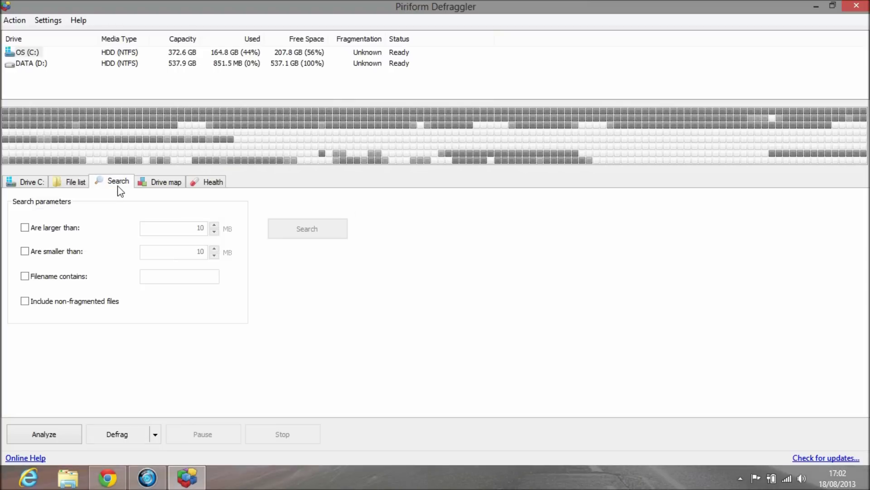
left_click(159, 186)
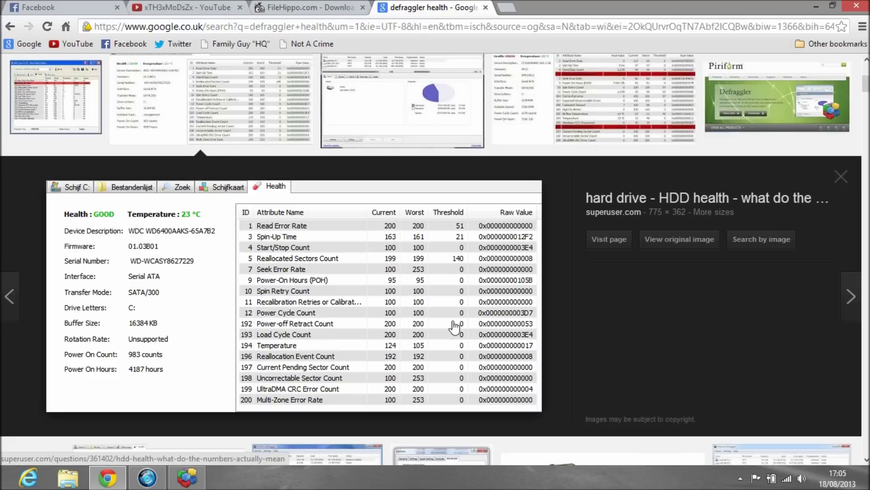
left_click(186, 481)
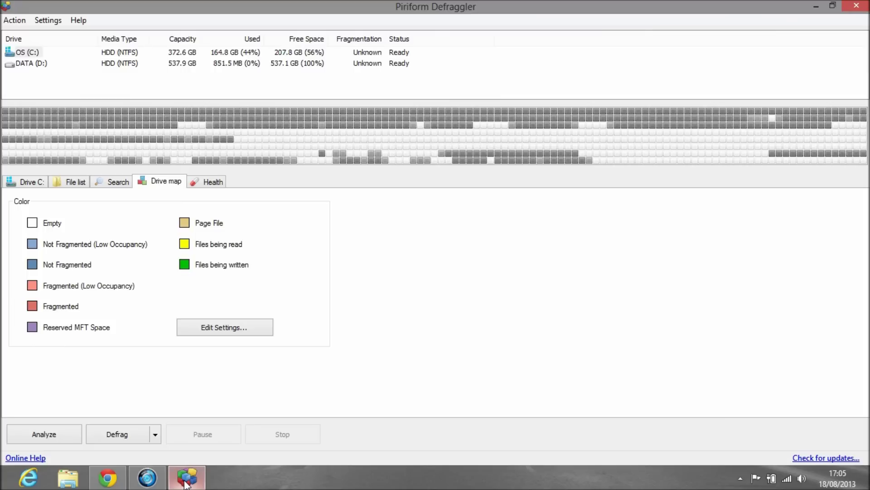
Open Settings > Options, keep English as interface language, and view the Defrag settings
left_click(45, 15)
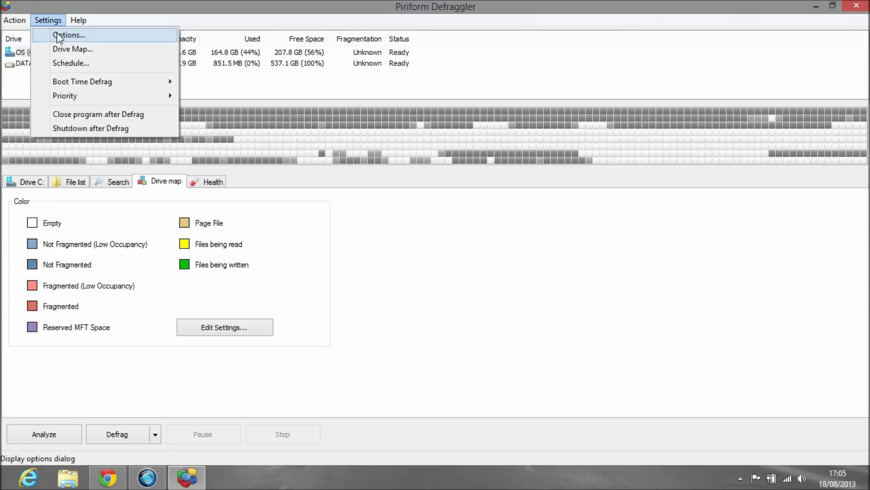
left_click(56, 34)
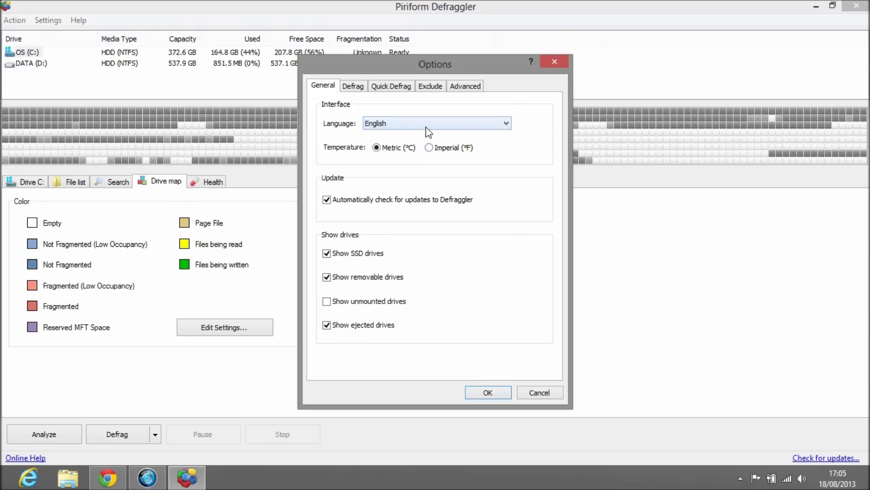
left_click(428, 128)
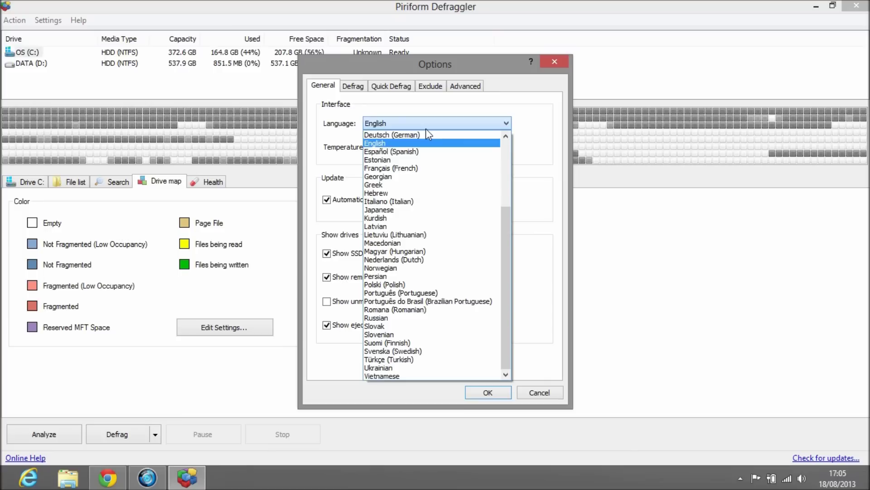
left_click(425, 128)
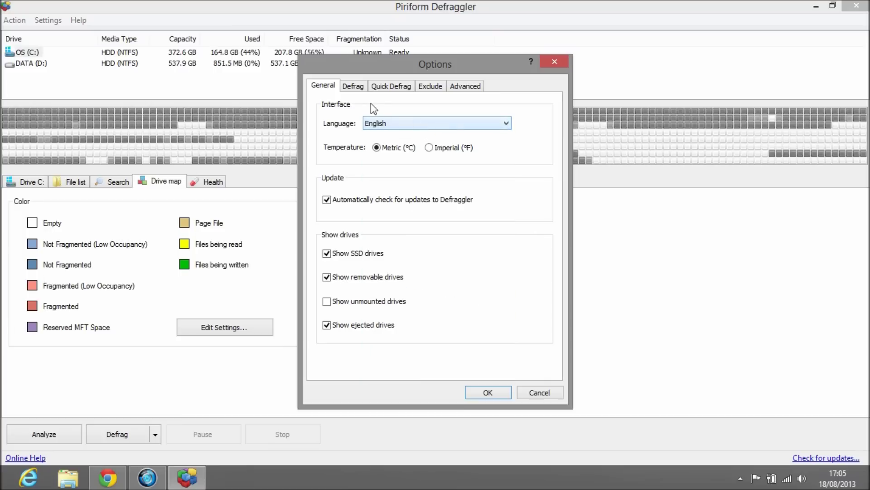
left_click(360, 91)
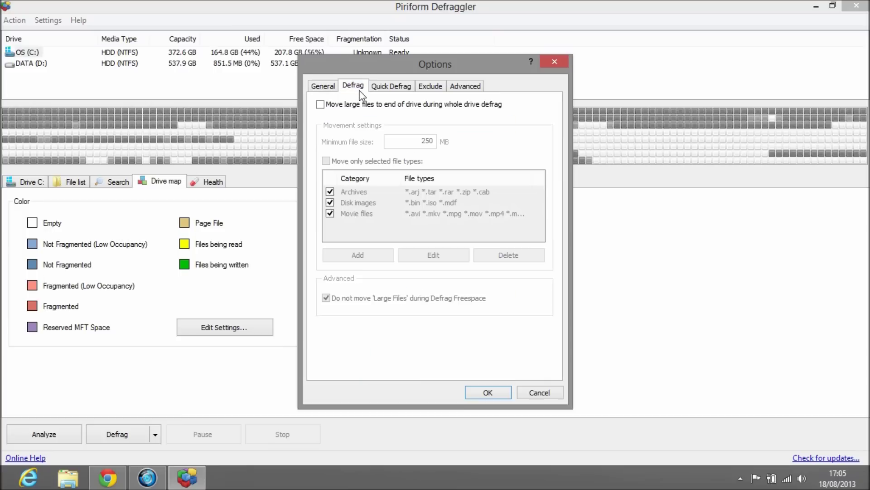
Look through the Quick Defrag, Exclude and Advanced tabs unchanged, then return to General
left_click(388, 92)
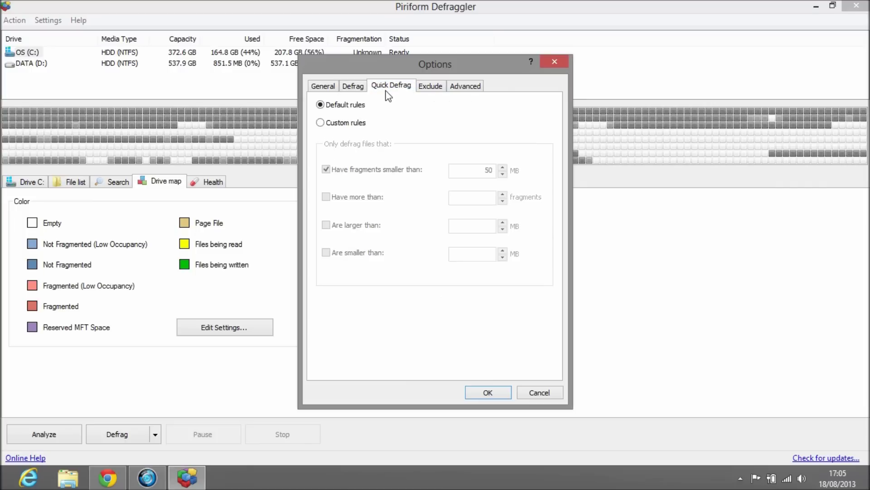
left_click(438, 90)
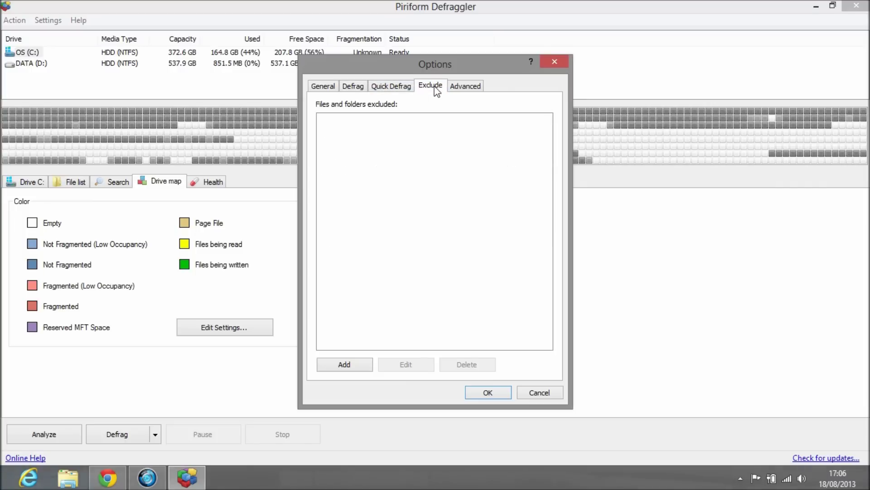
left_click(459, 89)
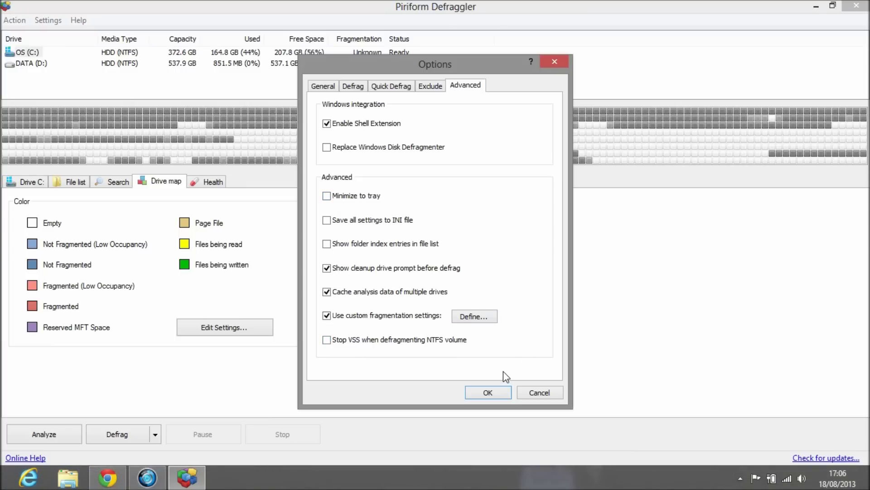
left_click(333, 87)
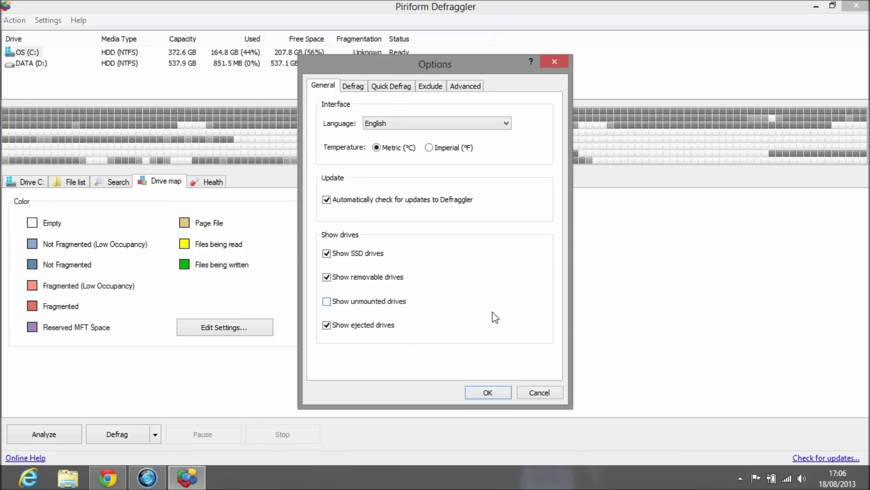
Close Options unchanged and show drive C's status and disk-space properties instead of the legend
left_click(555, 392)
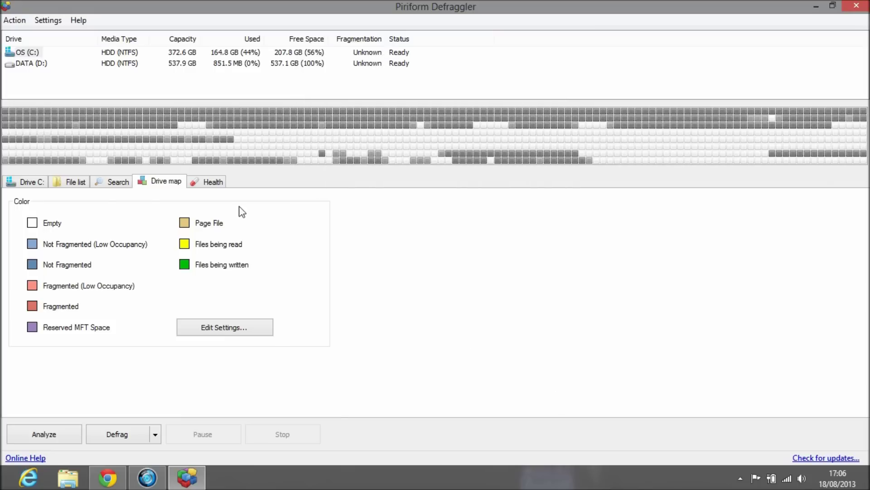
left_click(14, 22)
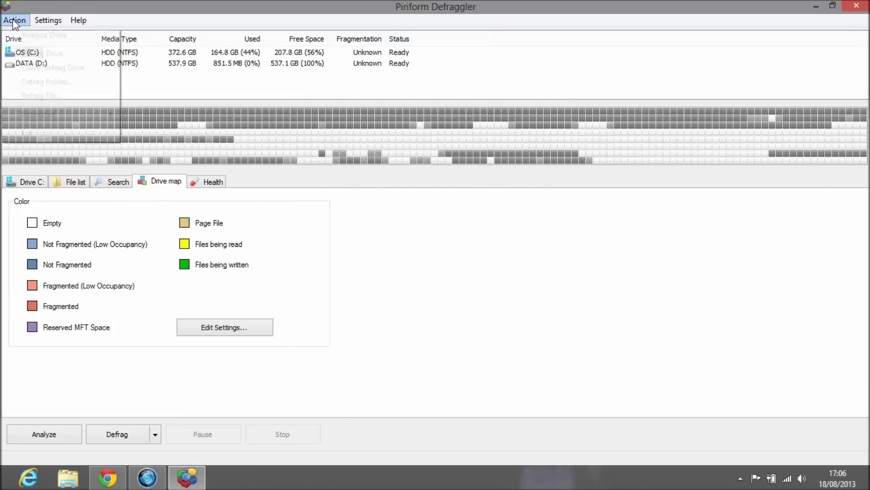
left_click(13, 22)
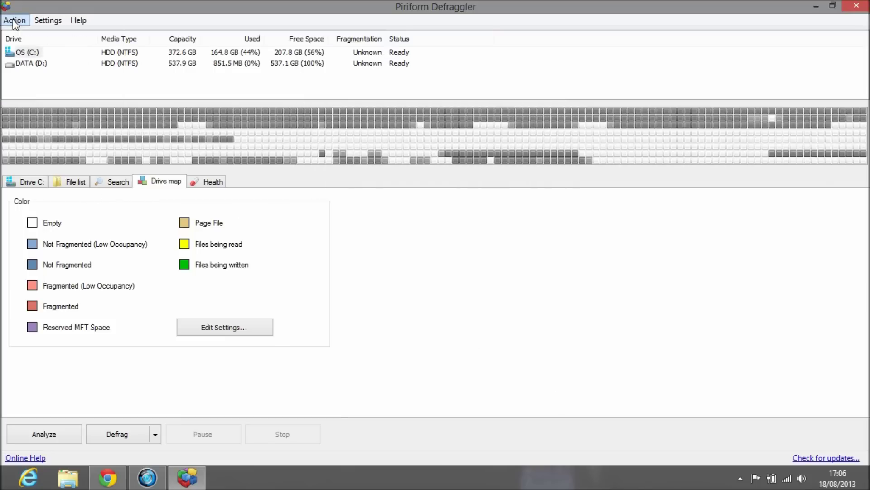
left_click(29, 183)
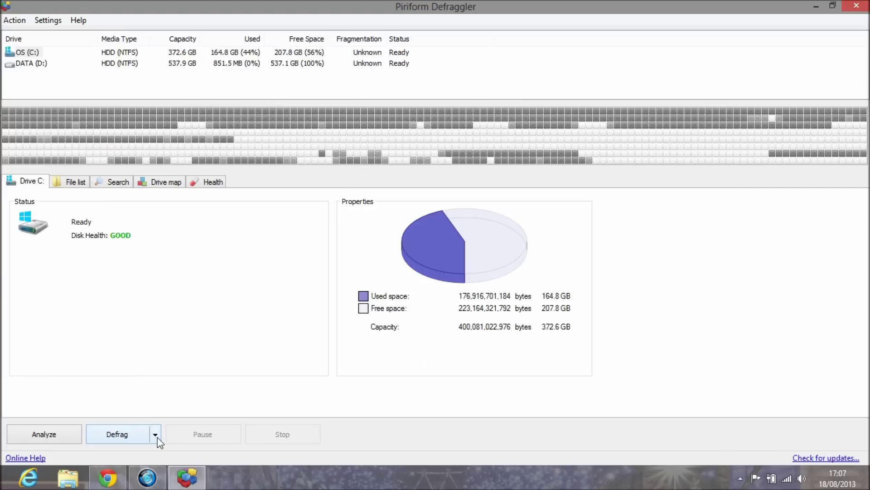
left_click(155, 435)
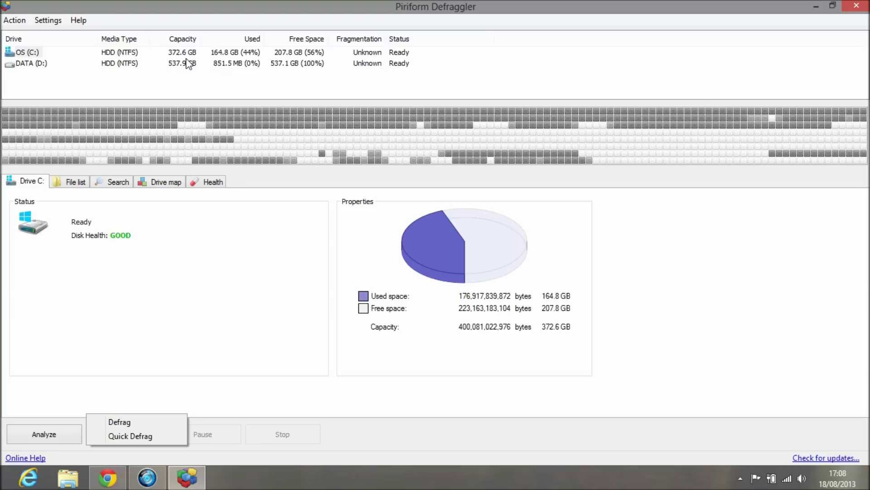
Start a Quick Defrag of drive C and agree to empty the Recycle Bin first
left_click(131, 442)
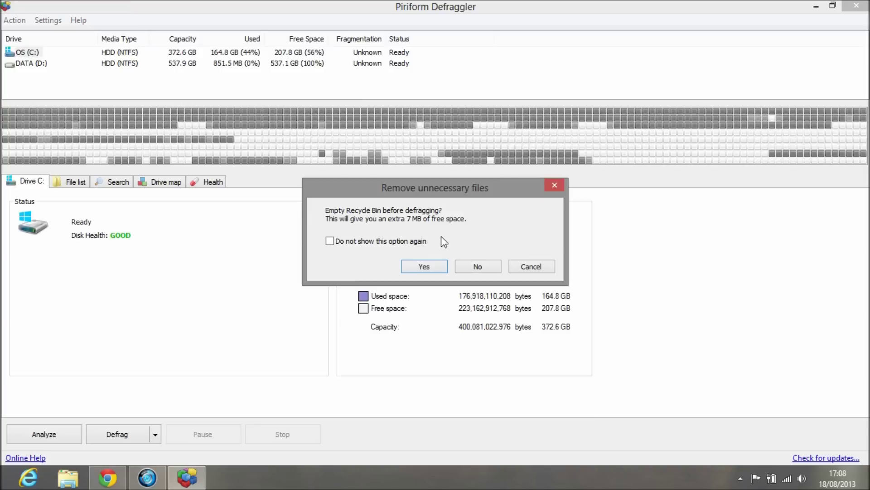
left_click(424, 266)
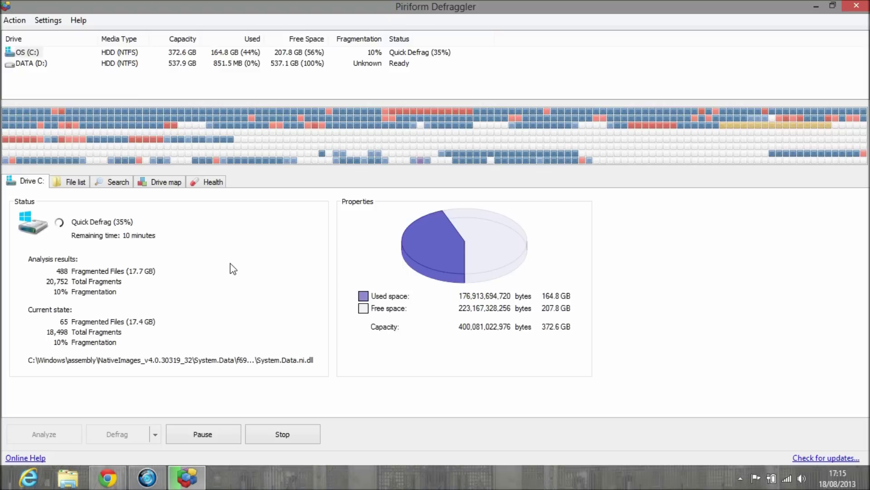
With the quick defrag at 35%, minimise Defraggler to the desktop using Win+D
key("super+d")
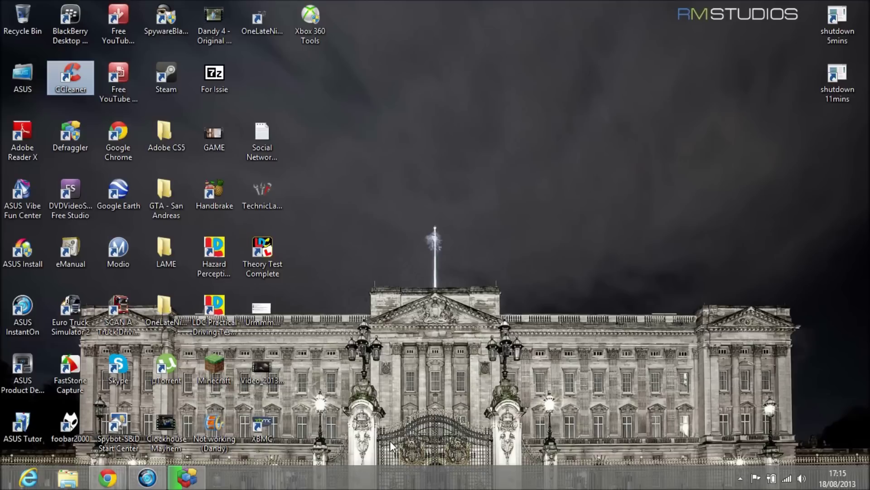
Restore the Defraggler window from its taskbar icon
mouse_move(187, 485)
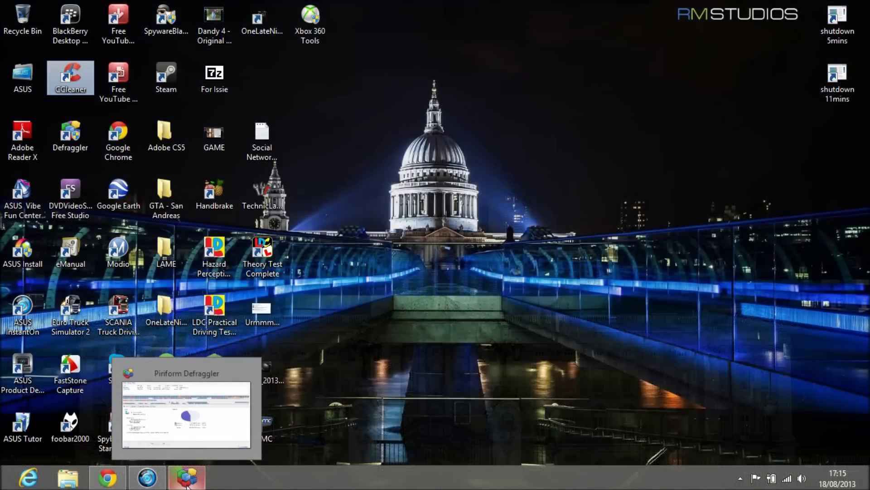
left_click(187, 485)
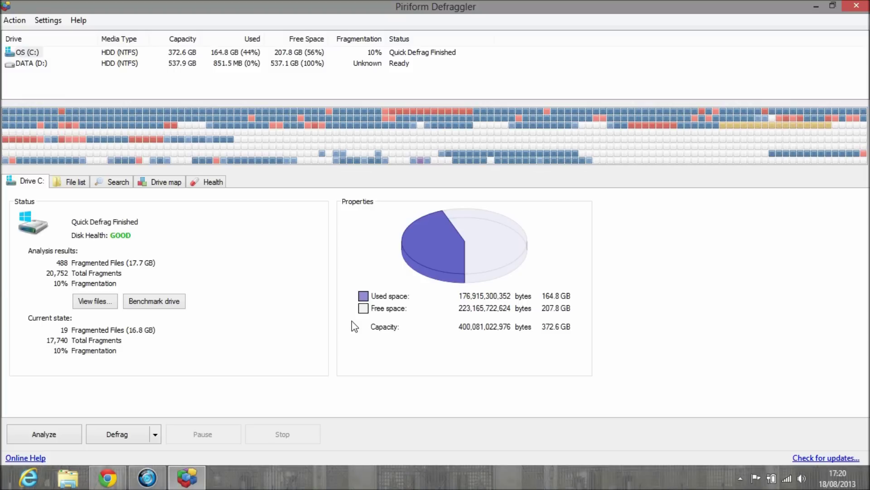
left_click(113, 302)
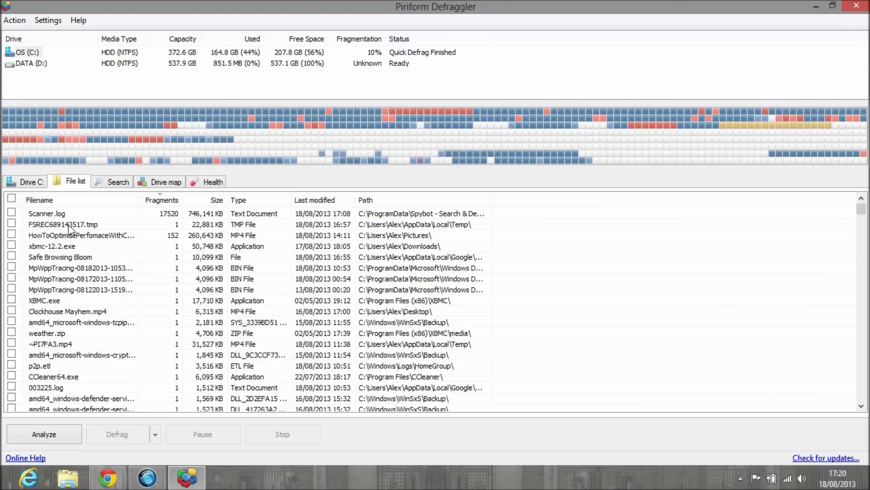
left_click(31, 181)
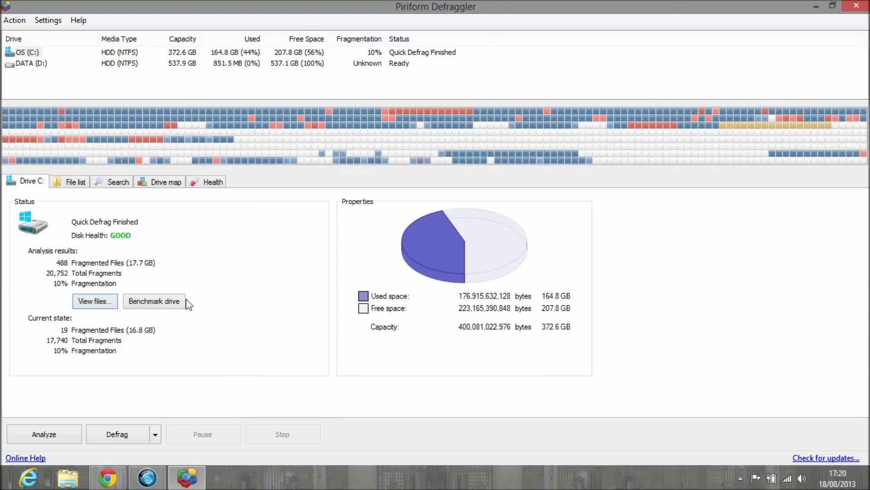
Benchmark drive C for a 1.33 MB/s random read, then show the drive map legend
left_click(154, 301)
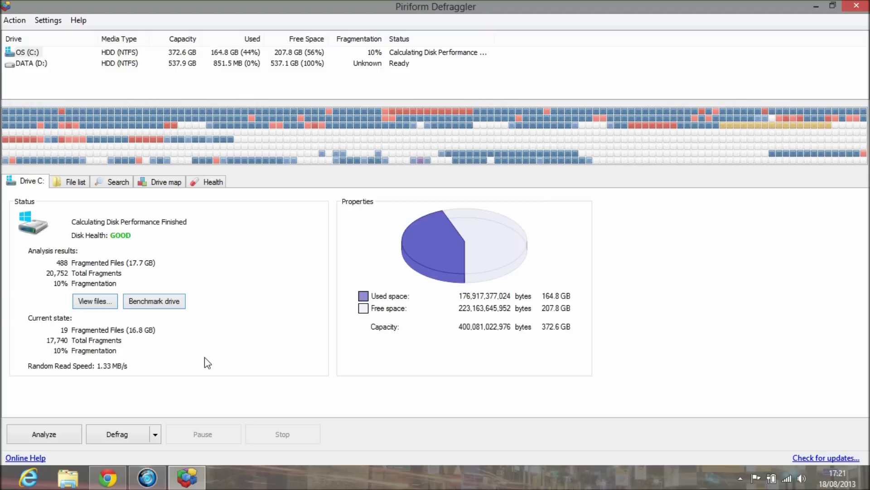
left_click(177, 189)
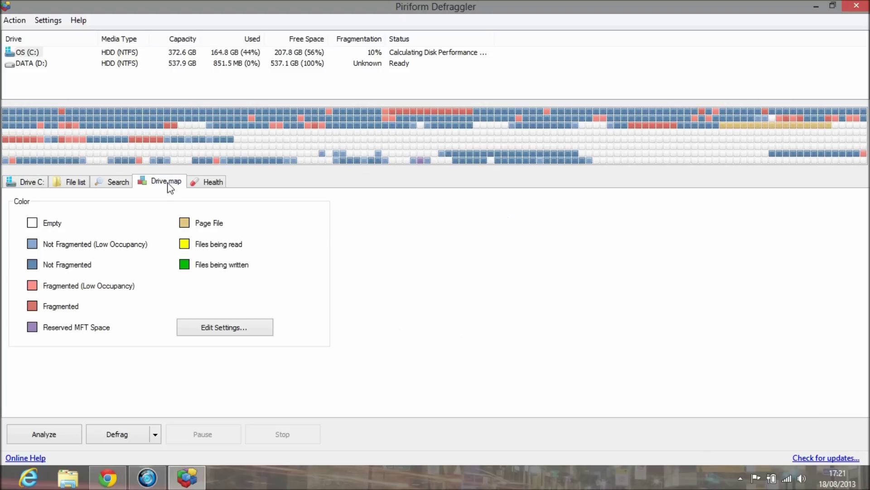
View the Search options, return to drive C's benchmark summary, then minimise with Win+D
left_click(125, 185)
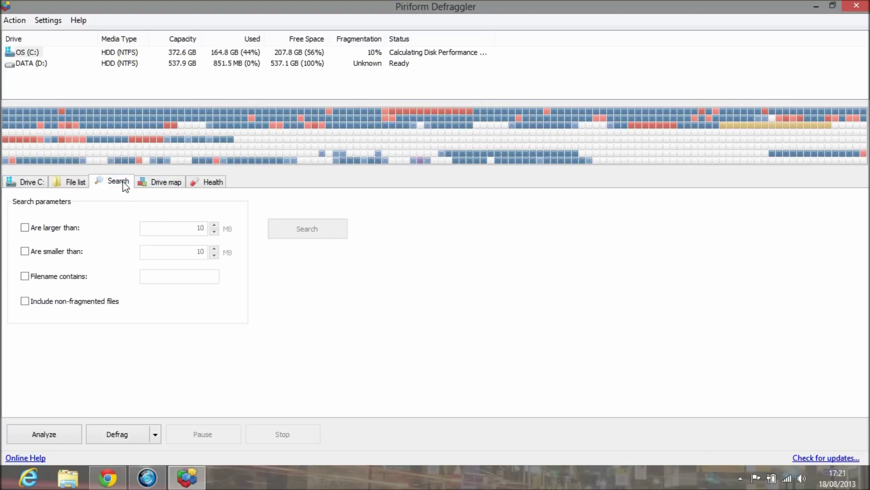
left_click(38, 183)
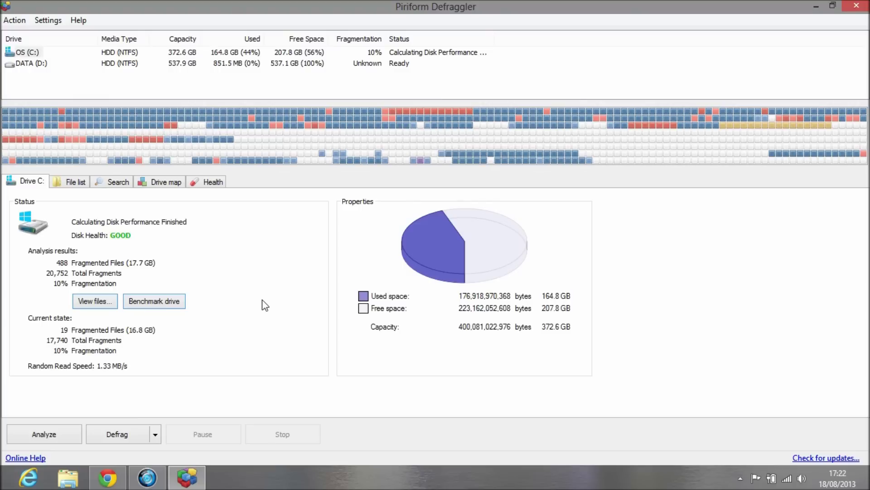
key("super+d")
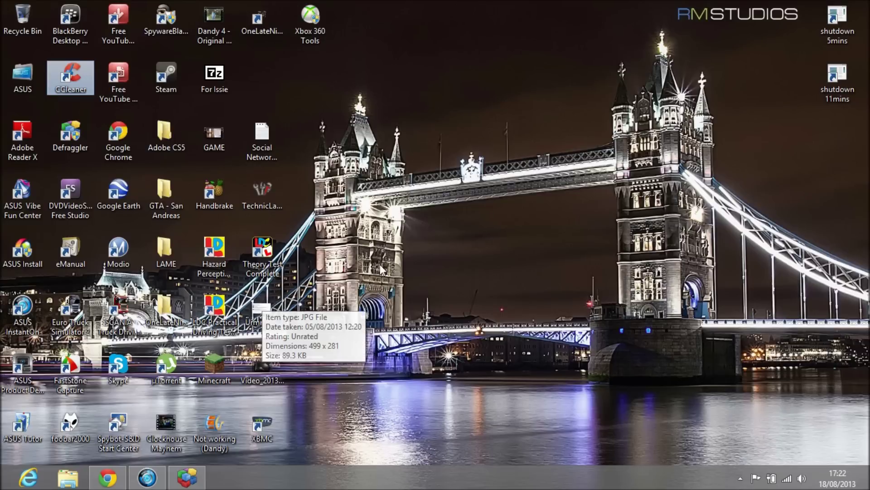